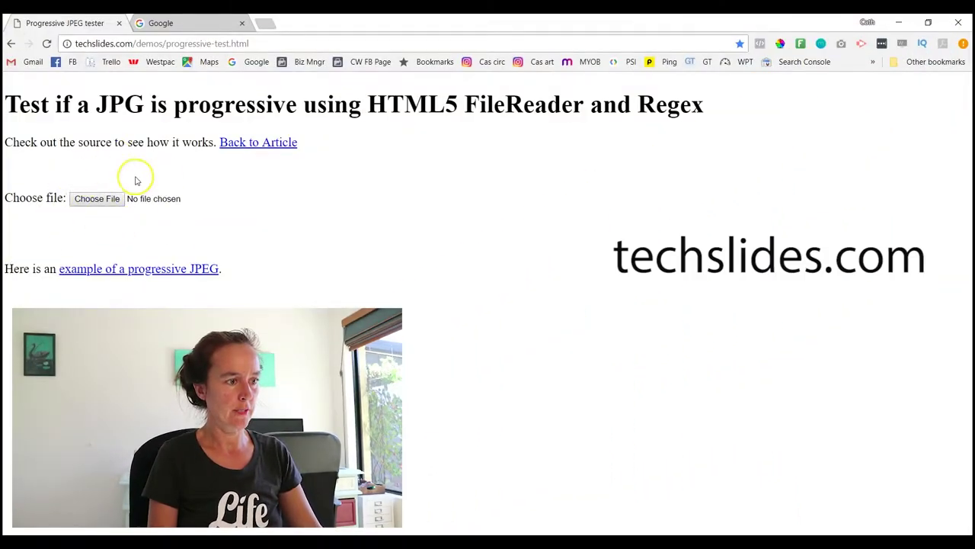
Test IMG_3762.JPG in the progressive tester, which reports Not Progressive, then pick another file.
click(94, 201)
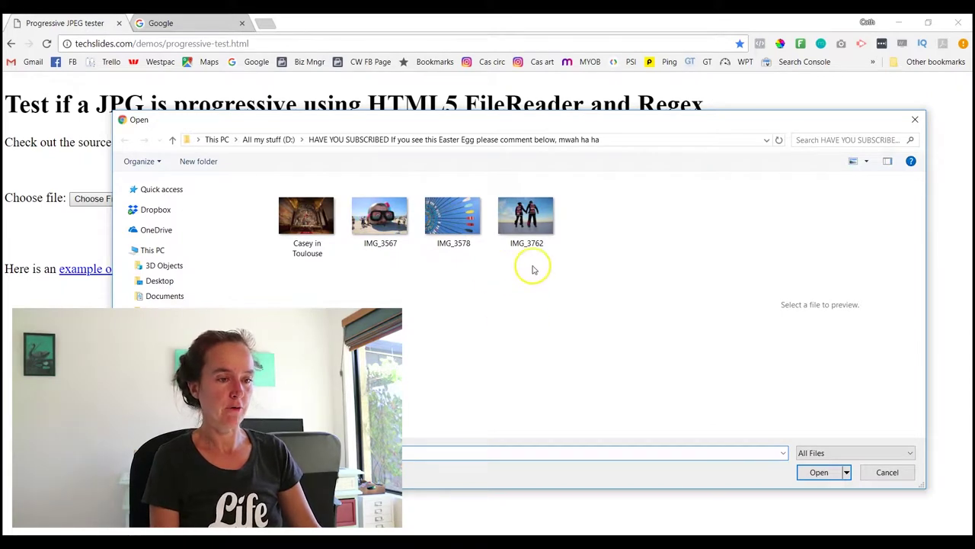
click(531, 223)
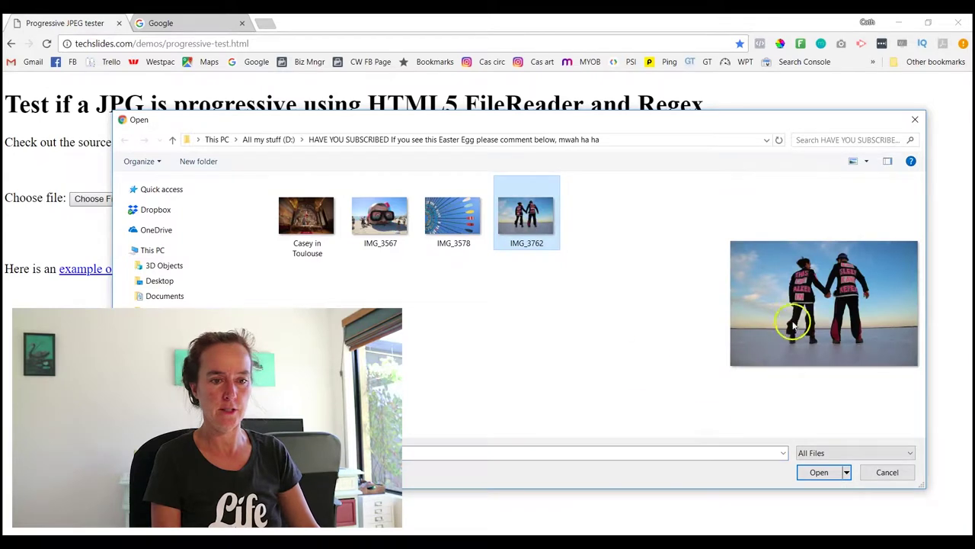
click(819, 471)
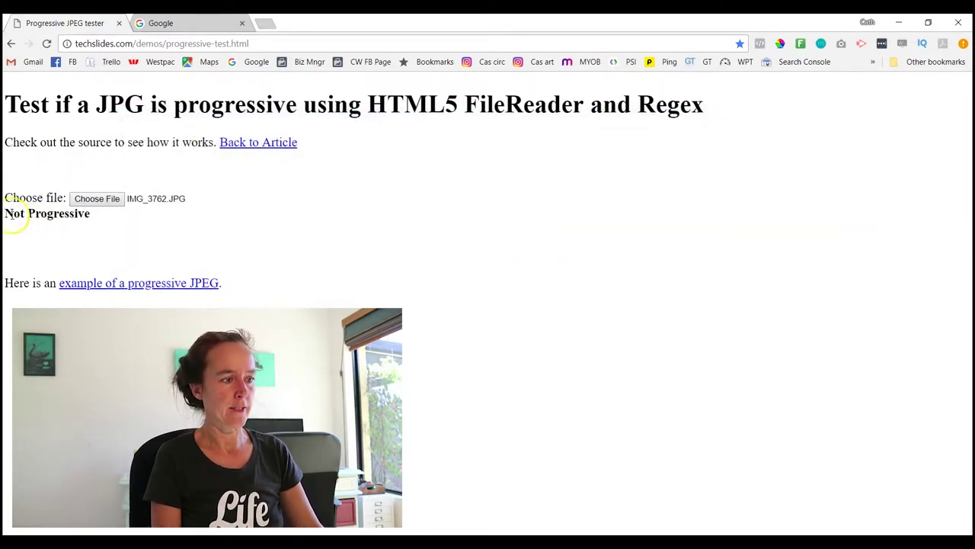
click(93, 199)
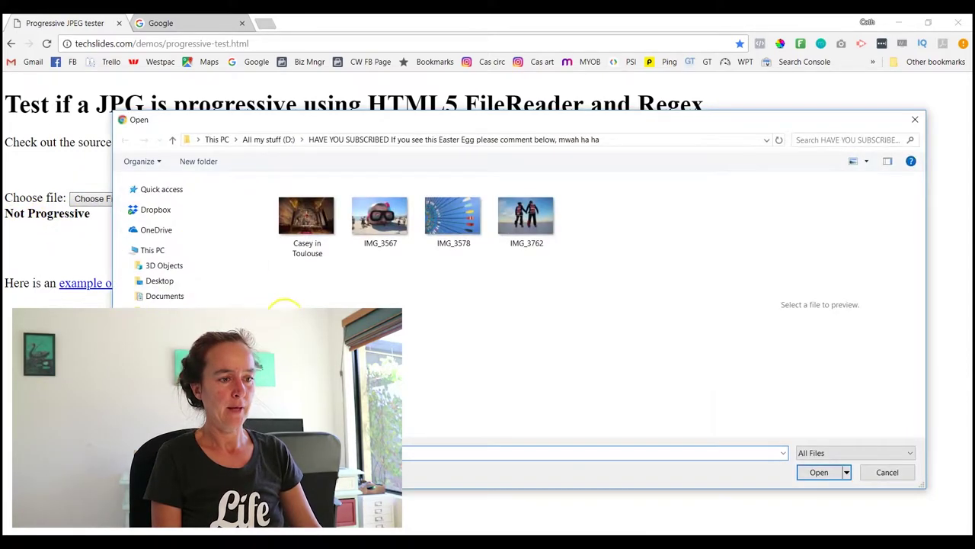
Test the Toulouse photo, which the tester reports as Progressive.
click(305, 236)
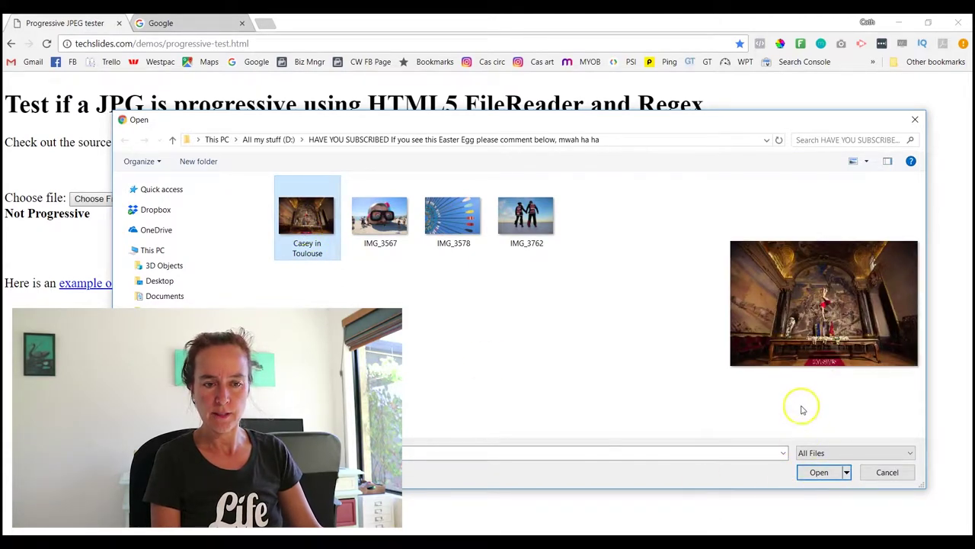
click(819, 473)
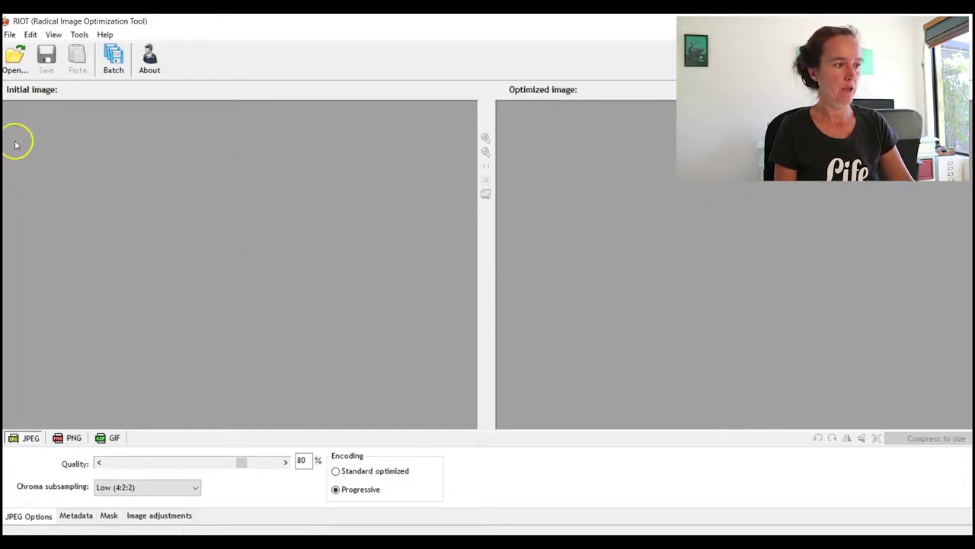
Open IMG_3762 in RIOT for optimizing.
click(13, 61)
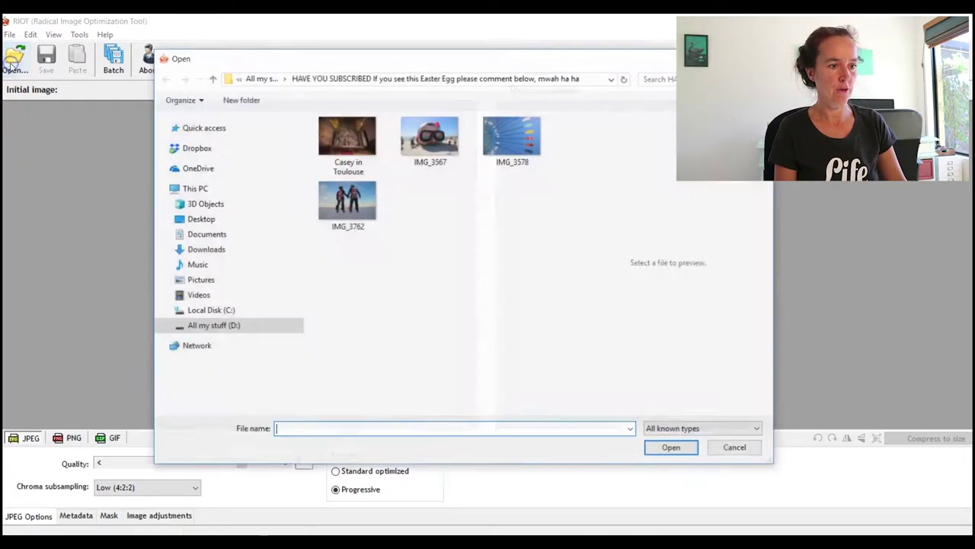
click(343, 197)
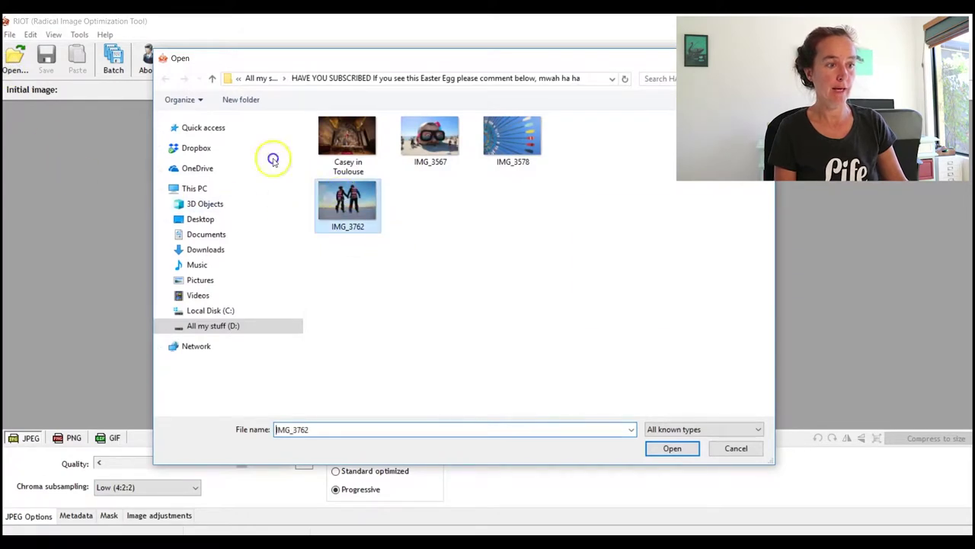
click(675, 450)
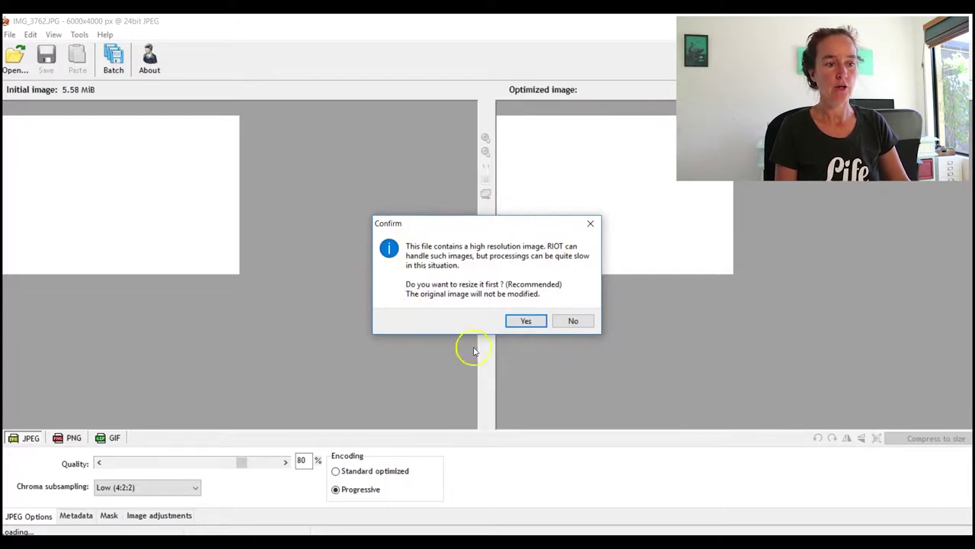
Resample the image from 6000×4000 to 795×530 pixels with aspect ratio kept.
click(526, 321)
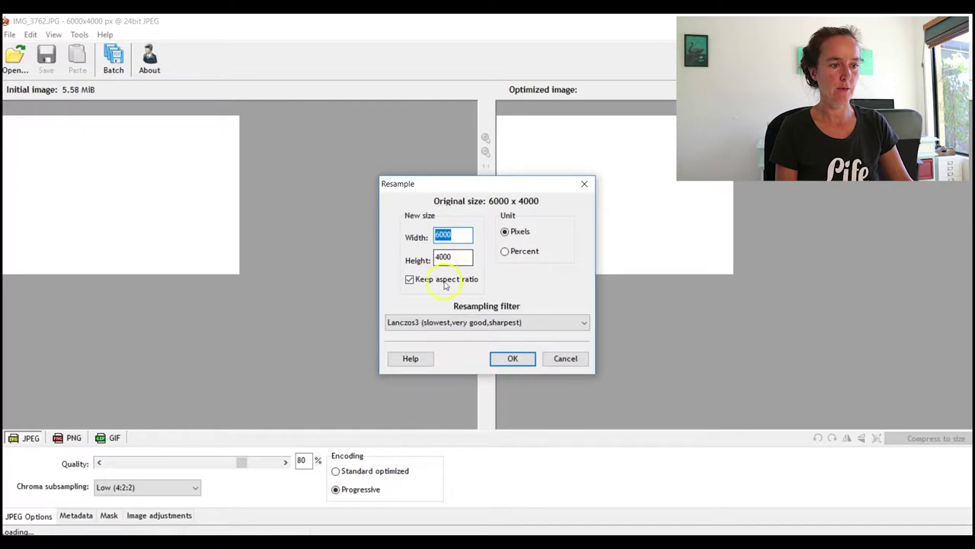
click(456, 237)
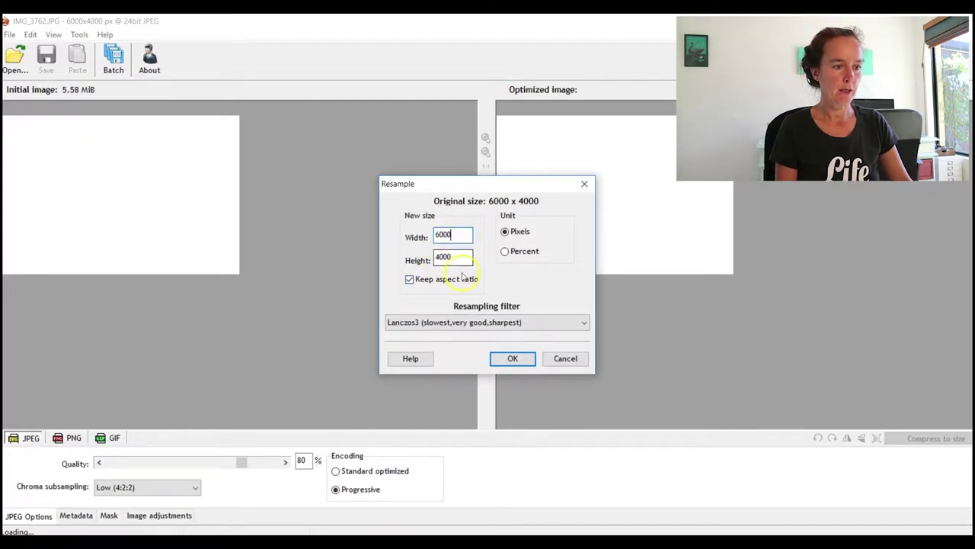
click(455, 263)
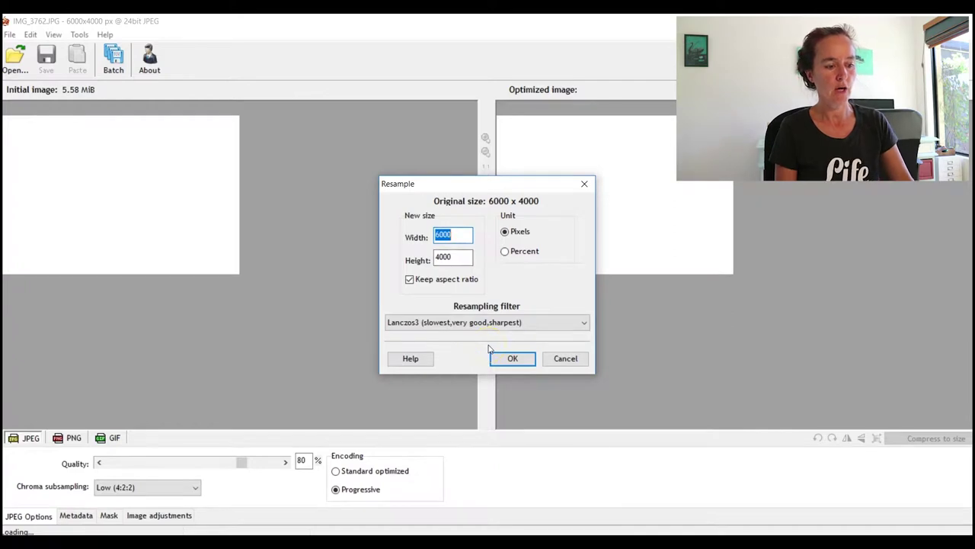
text(795)
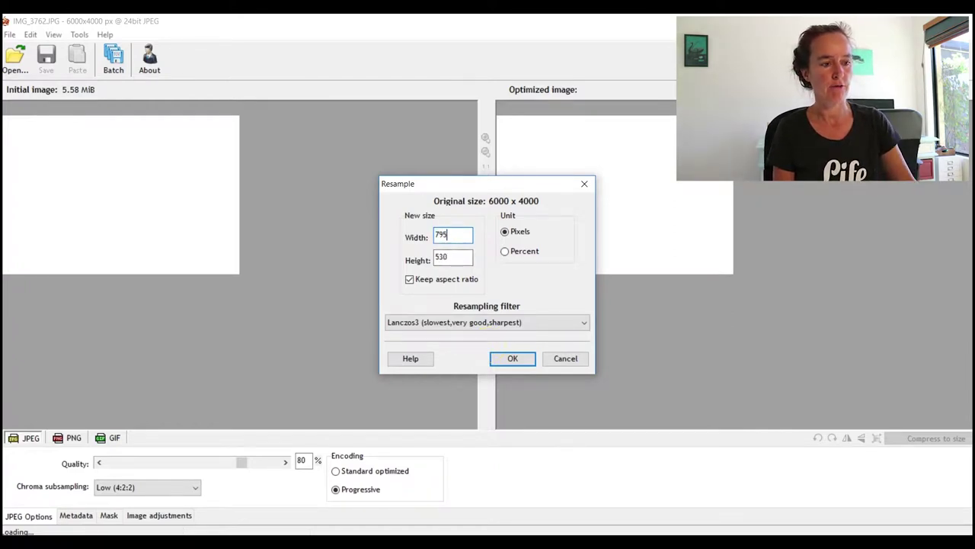
click(512, 364)
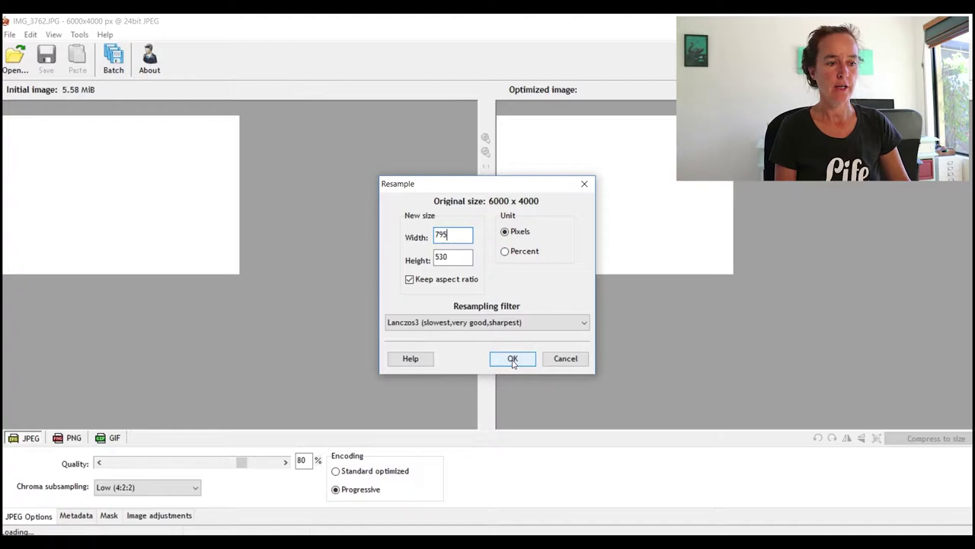
click(512, 363)
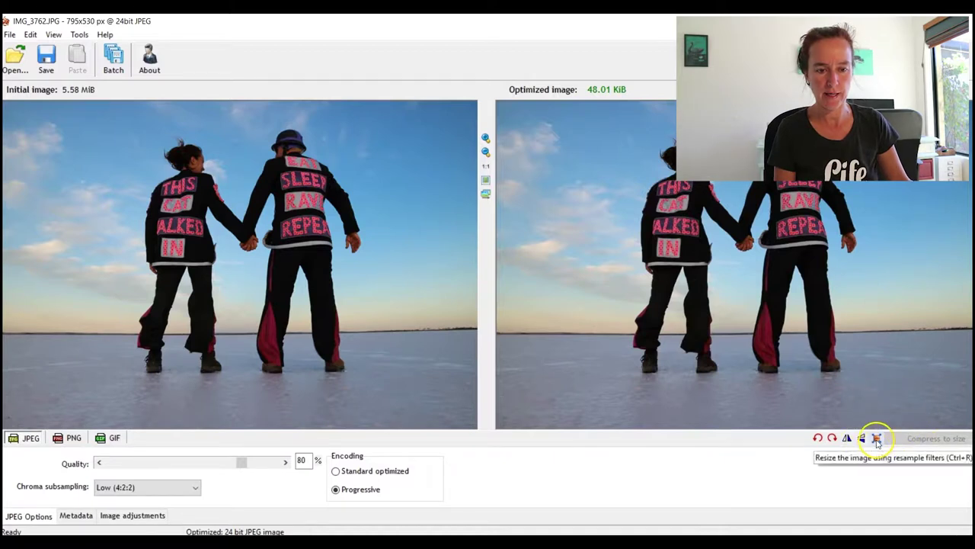
Leave the image size unchanged, then drag JPEG quality to 1 and up to 100 (263.33 KiB).
click(876, 439)
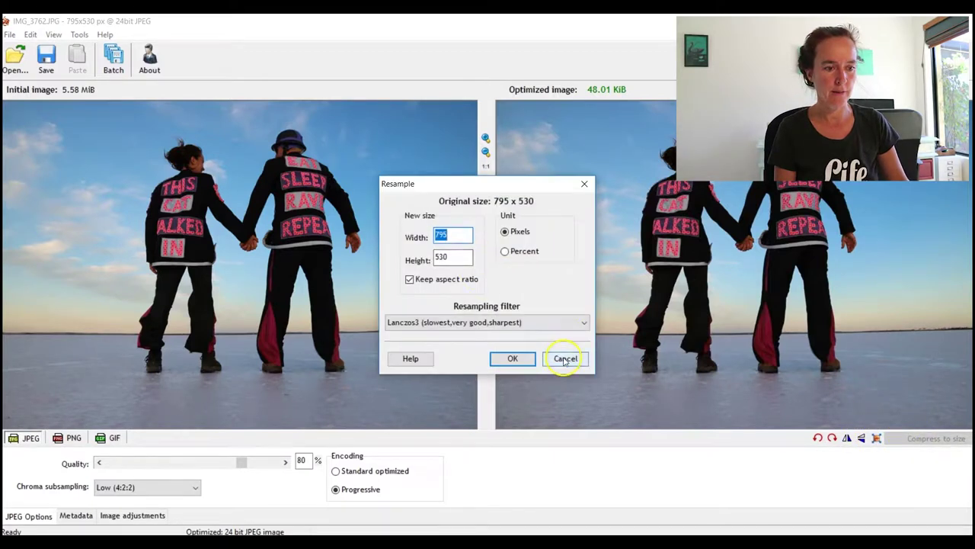
click(565, 358)
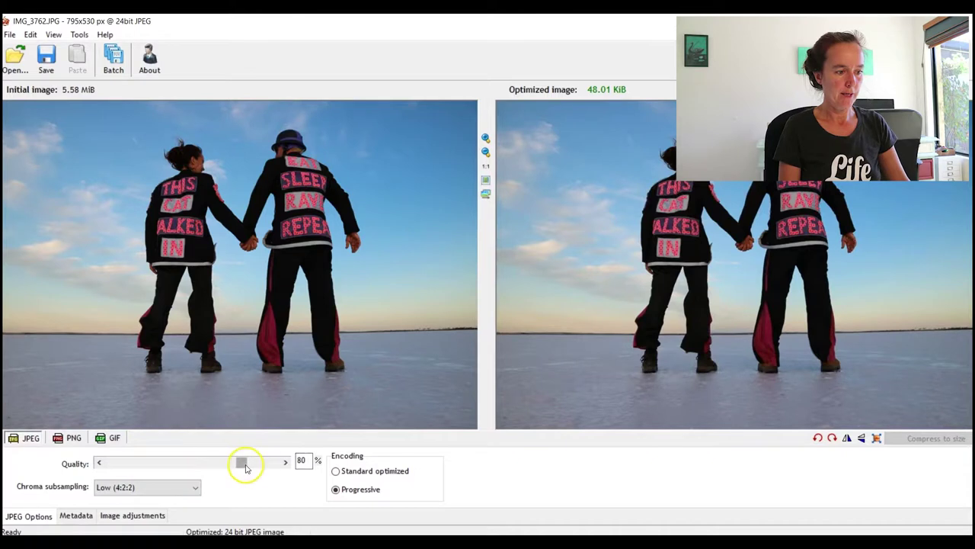
drag(244, 467, 109, 465)
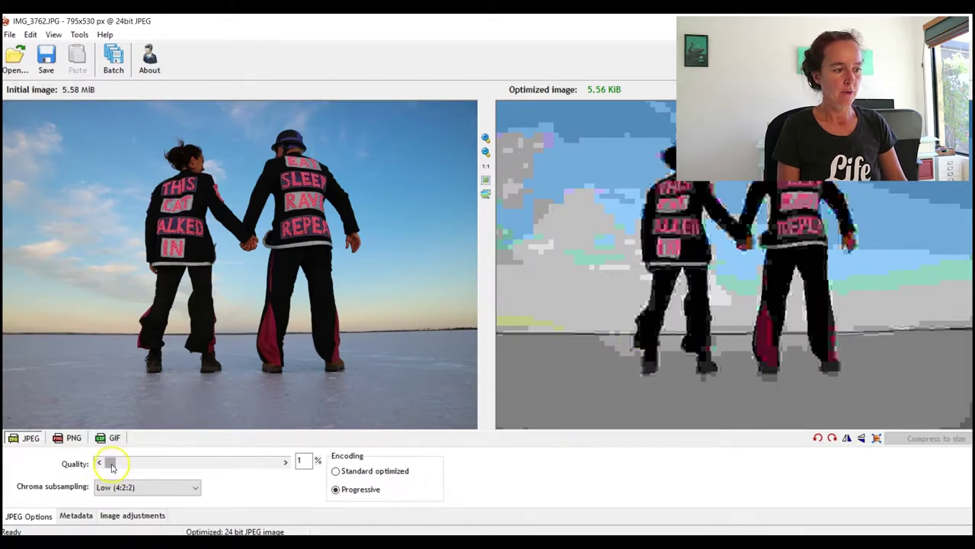
drag(110, 463, 289, 467)
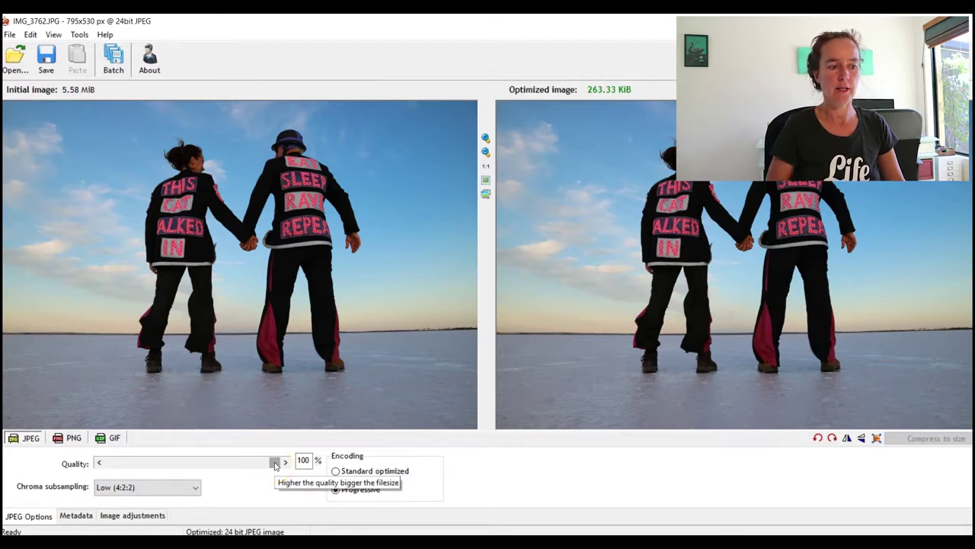
Try JPEG qualities 76, 81, 84 and 85, finishing at 80 for a 48.01 KiB file.
click(304, 460)
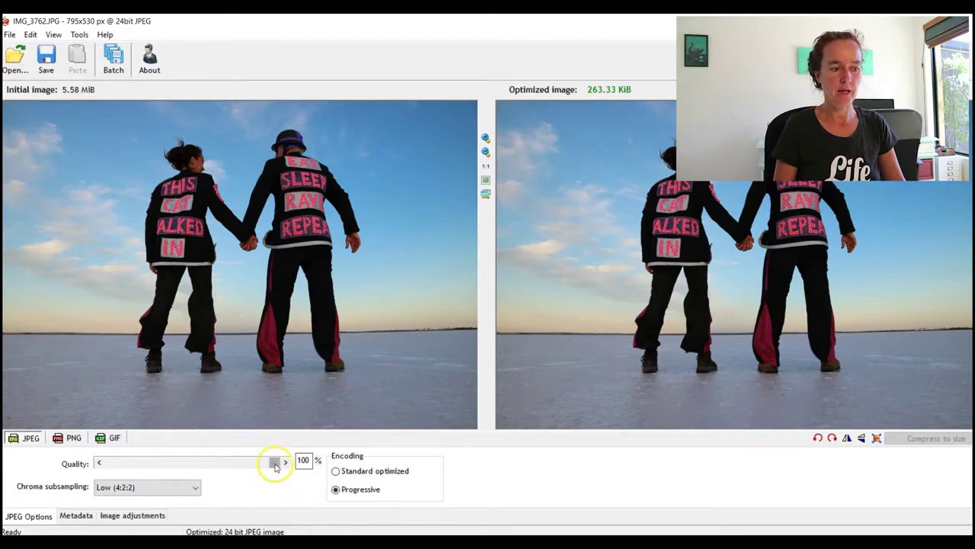
drag(272, 462, 237, 465)
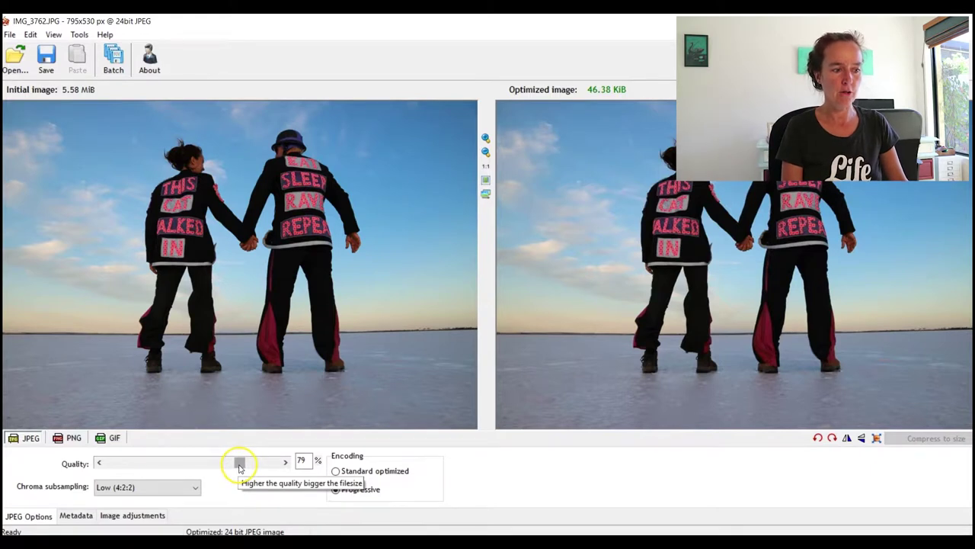
click(240, 465)
drag(240, 467, 242, 466)
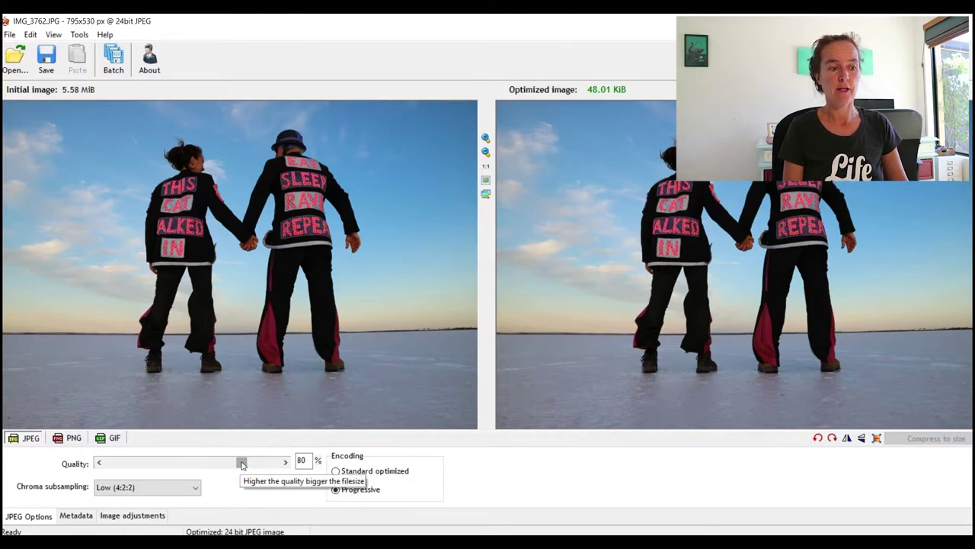
drag(243, 465, 248, 465)
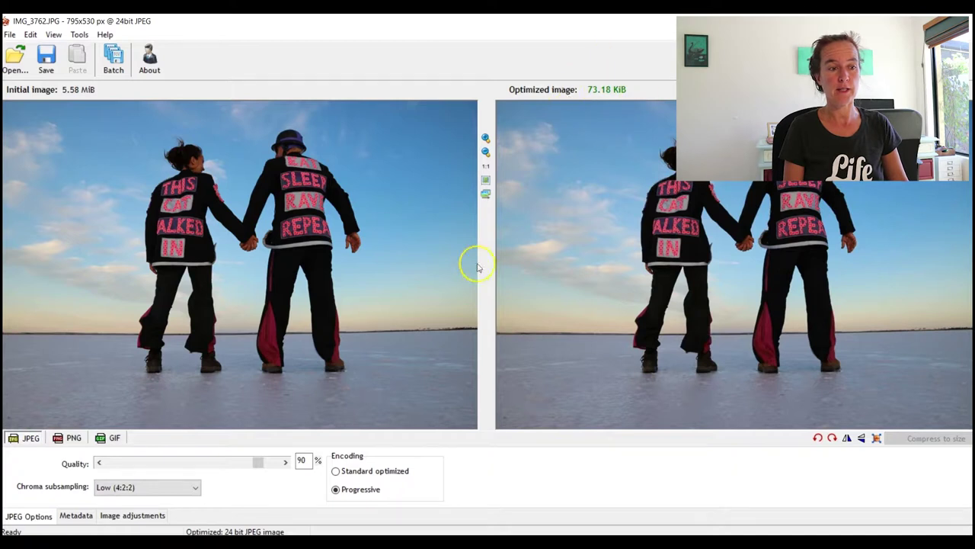
drag(256, 465, 244, 460)
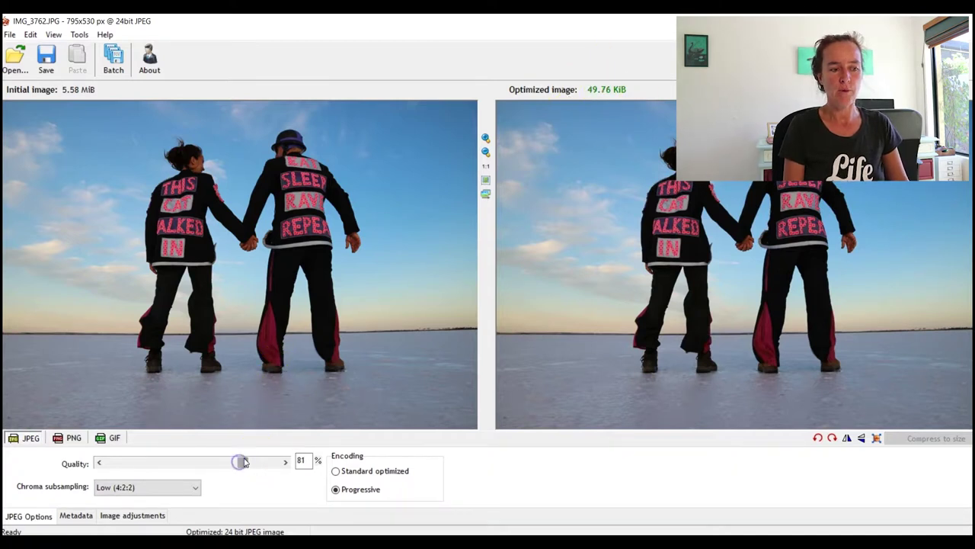
click(98, 464)
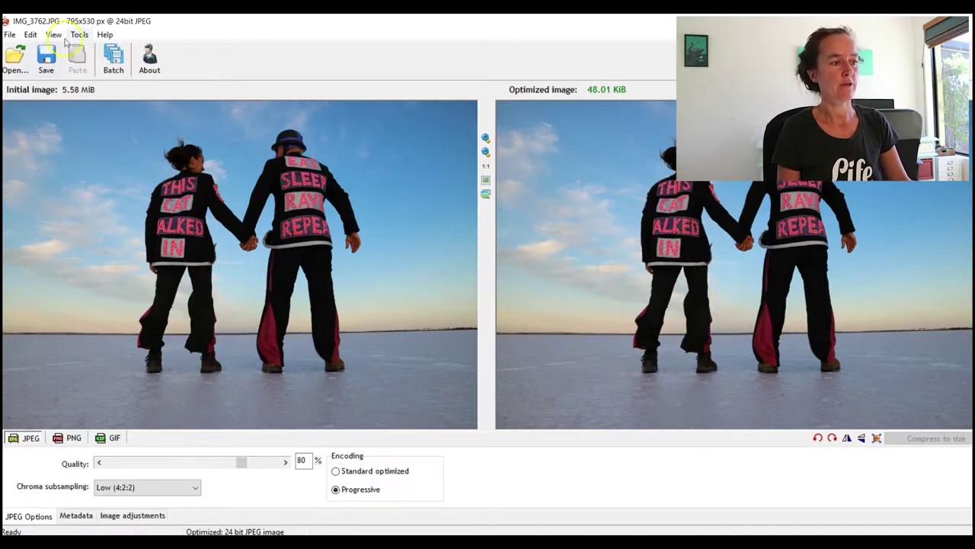
Save the optimized image as a new JPEG named 'Cath and Cam on the lake'.
click(46, 59)
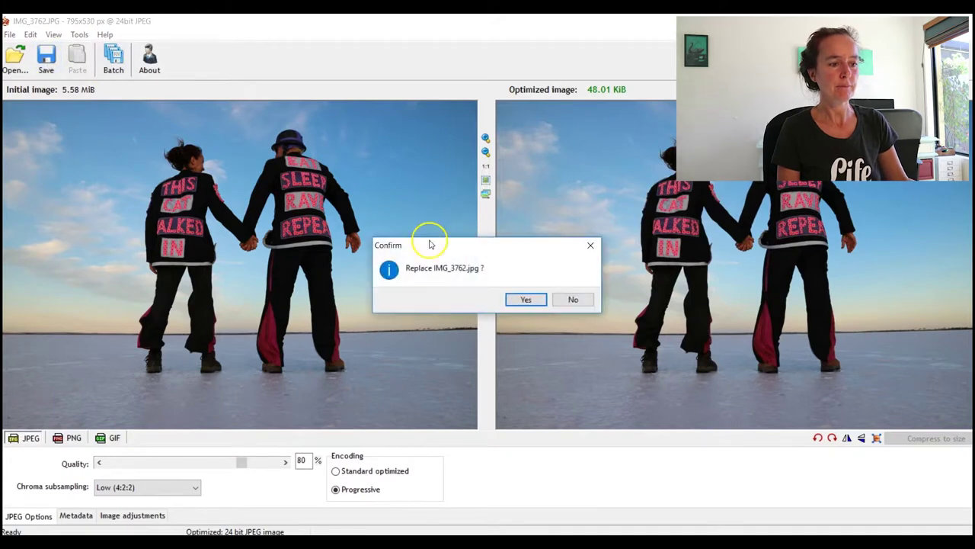
click(572, 300)
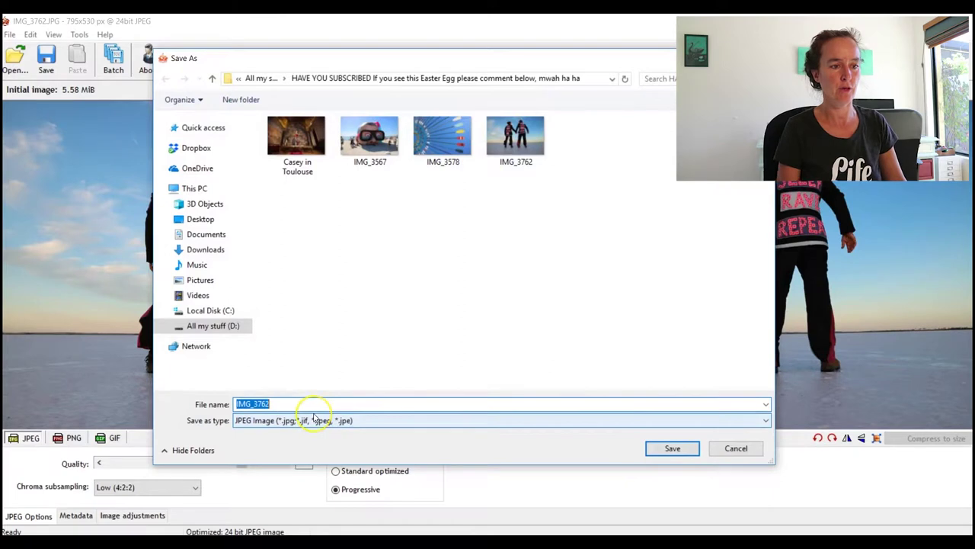
text(C)
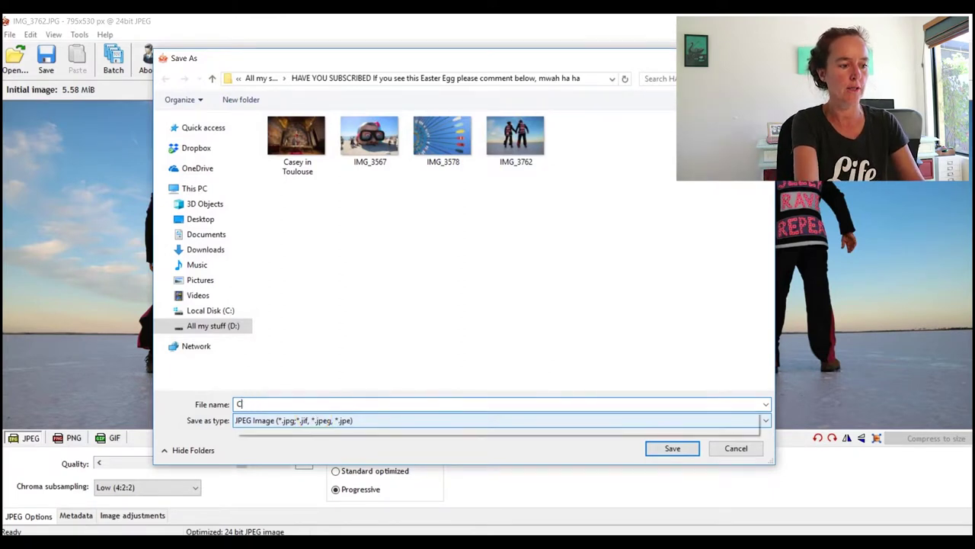
text(ath and Cam on the lake)
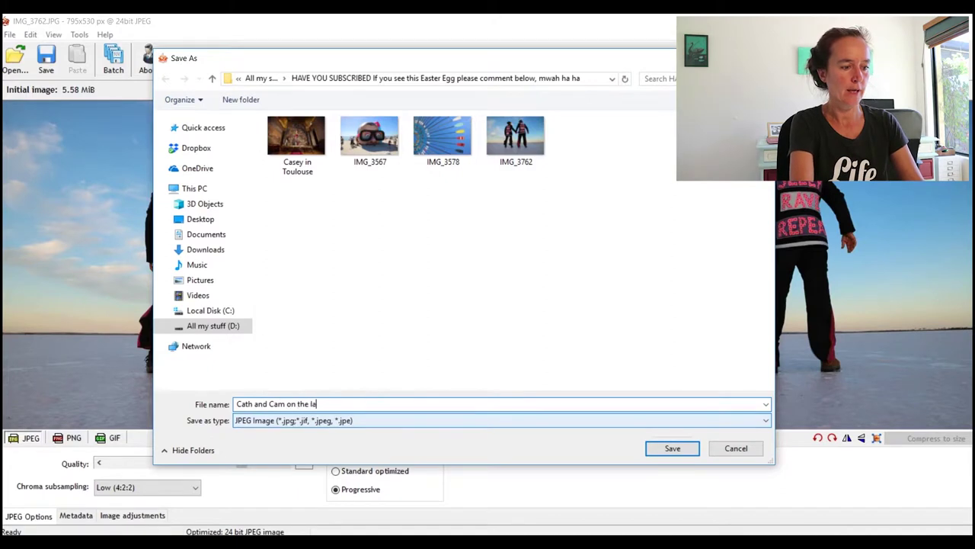
click(672, 448)
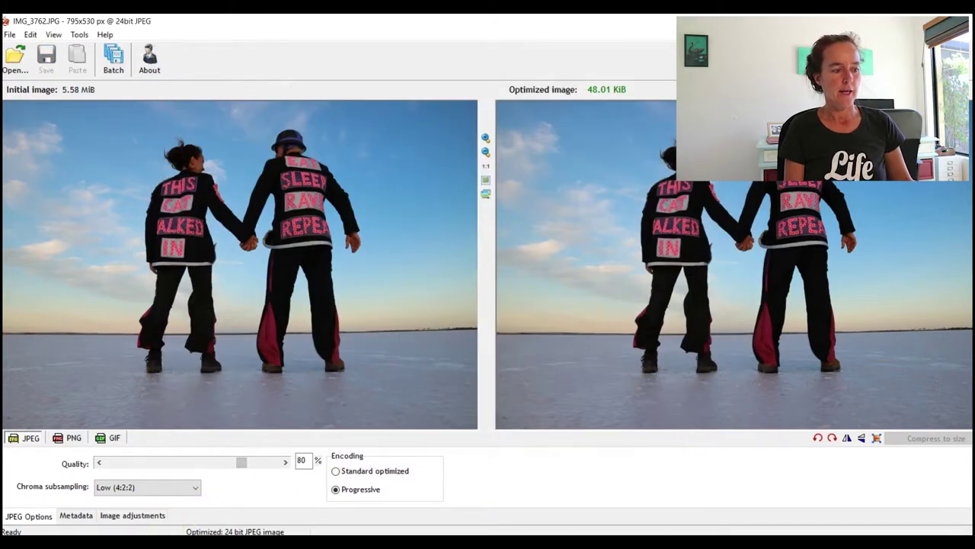
In Explorer, compare IMG_3762 with the new copy, confirming 795 x 530 and 48.0 KB.
click(175, 496)
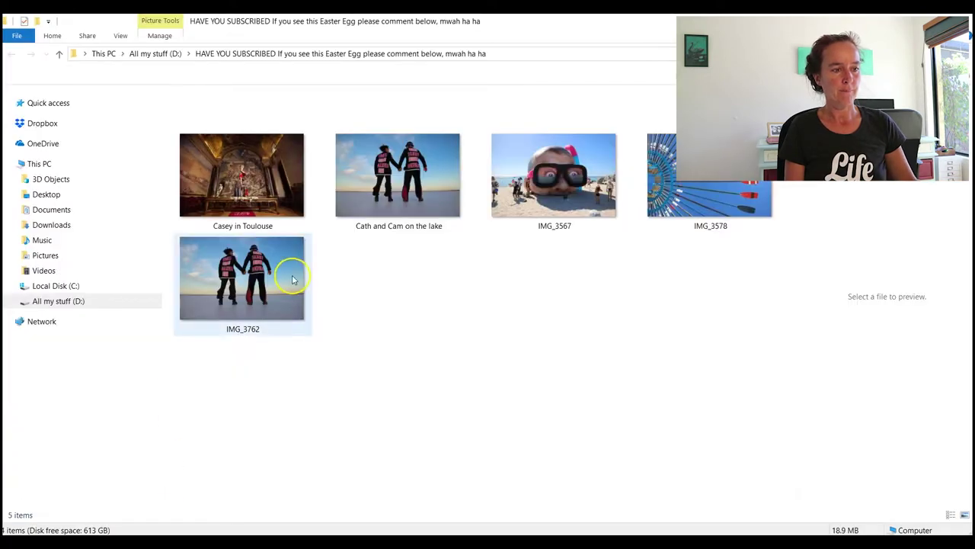
click(233, 307)
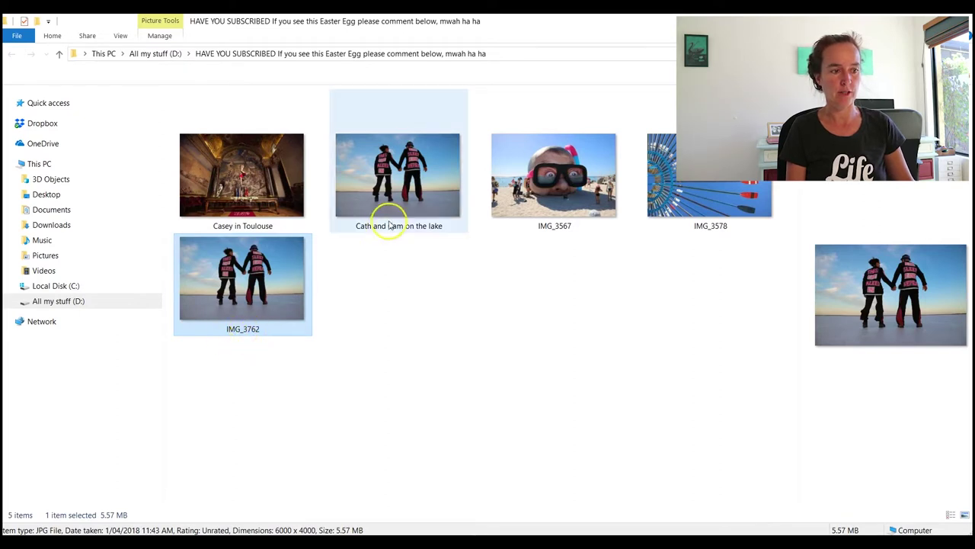
click(387, 192)
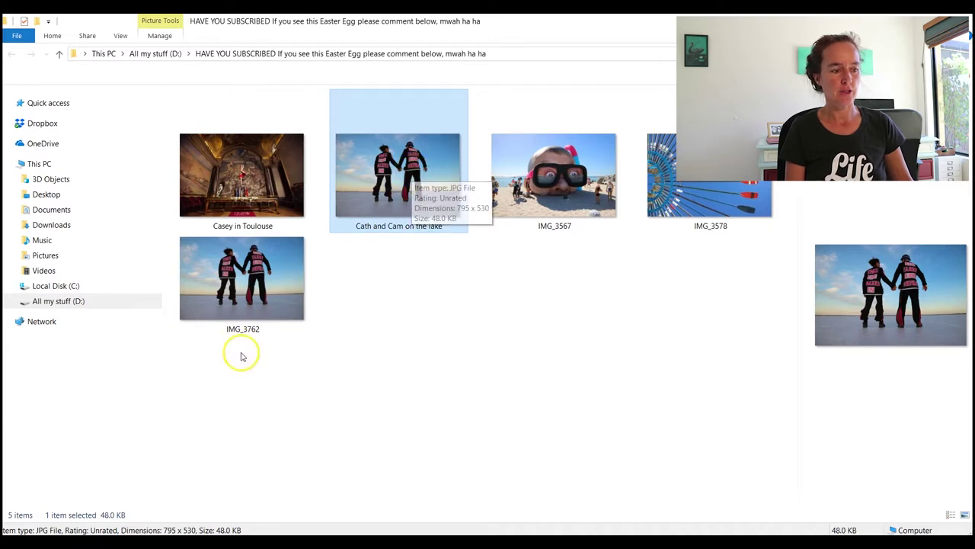
key(alt+Tab)
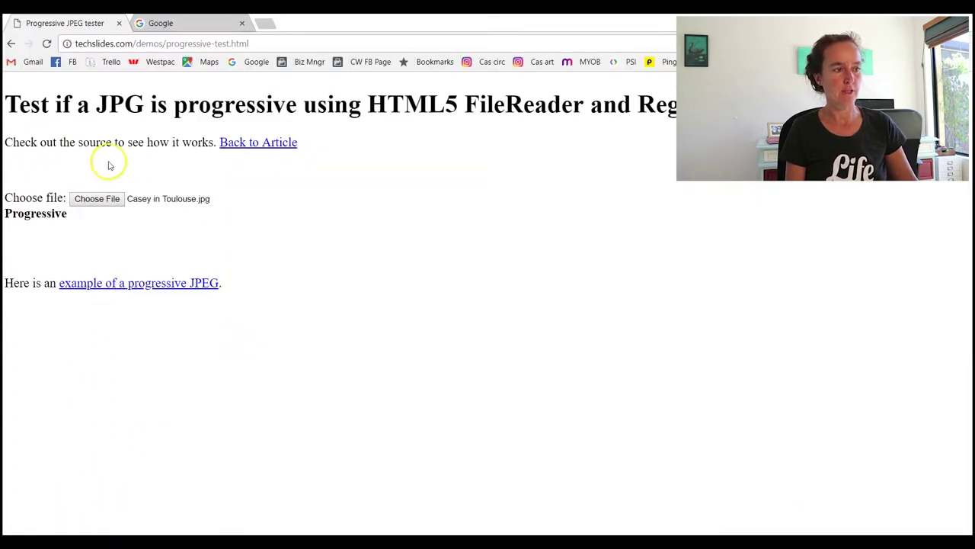
Test the original IMG_3762.JPG, which reports Not Progressive.
click(98, 200)
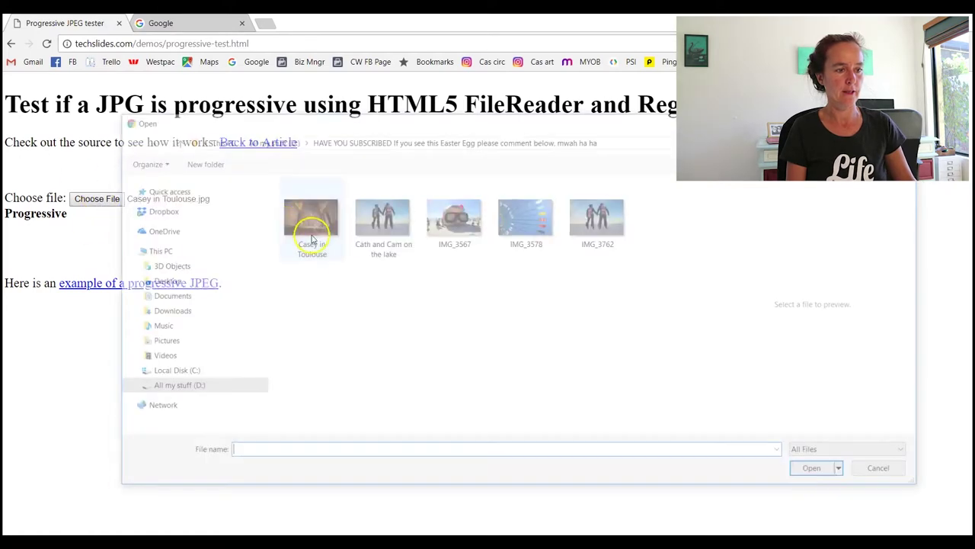
click(599, 219)
click(819, 472)
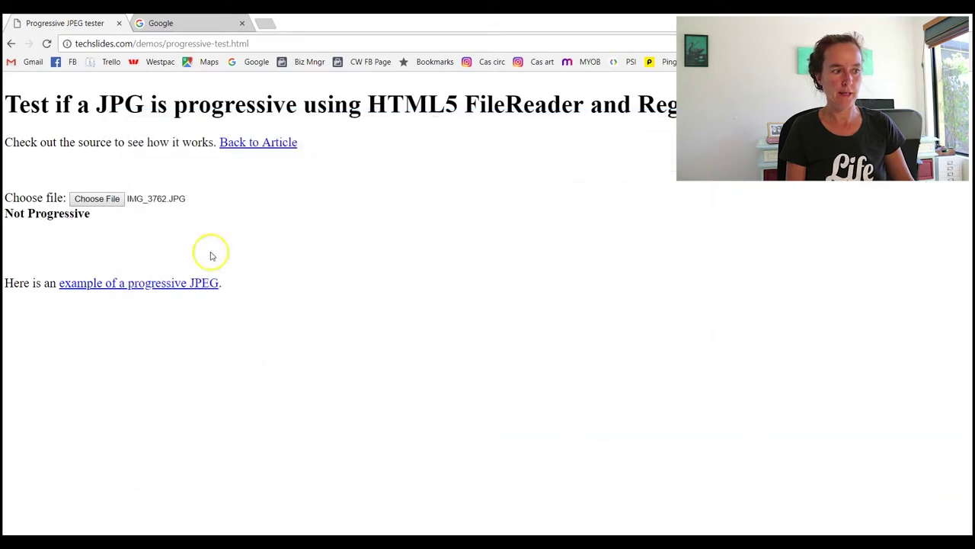
Test 'Cath and Cam on the lake', which reports Progressive.
click(84, 199)
click(372, 237)
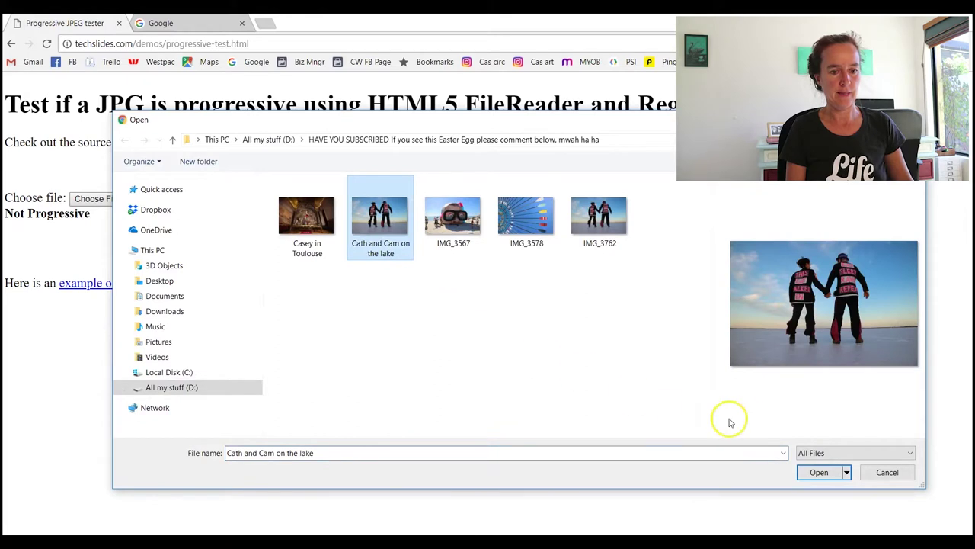
click(813, 471)
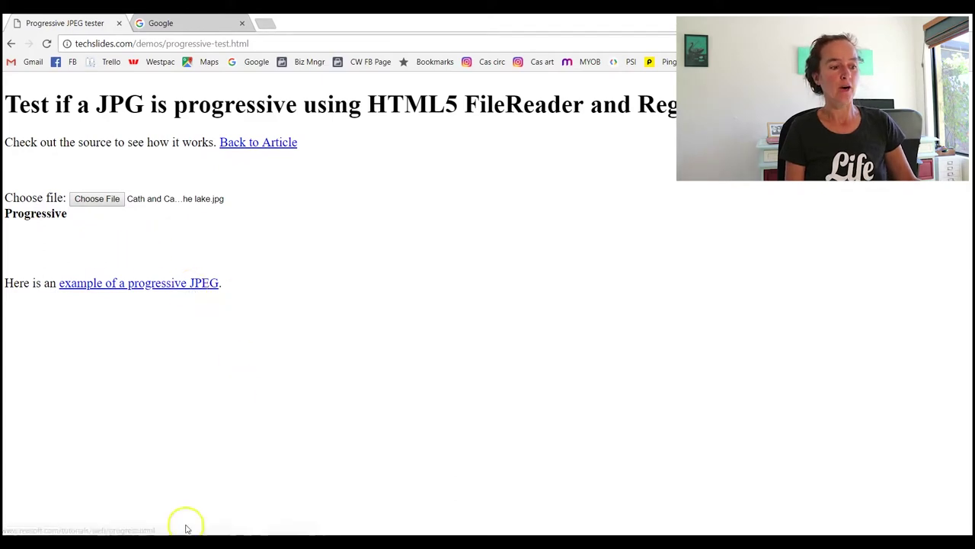
Back in RIOT, lower JPEG quality from 95 to 83, giving a 53.41 KiB image.
mouse_move(201, 542)
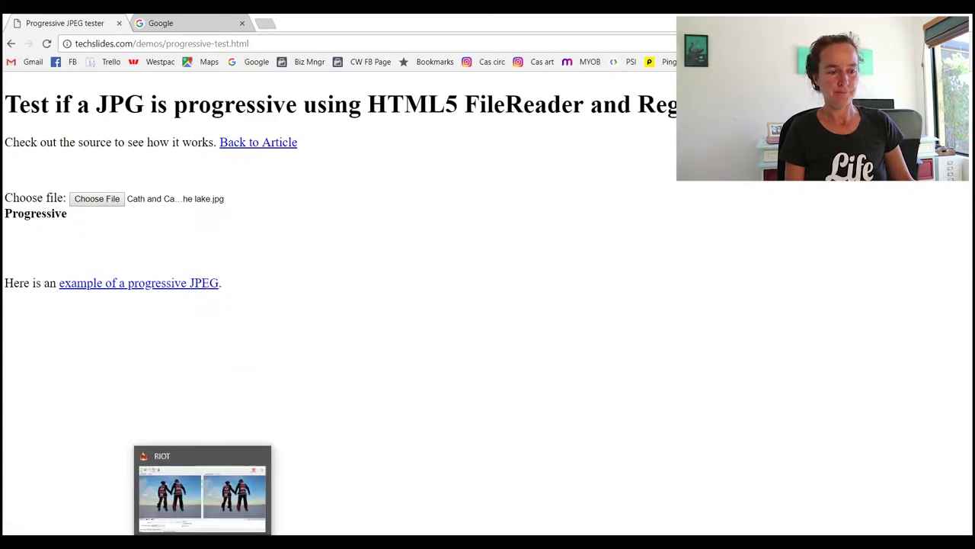
click(202, 492)
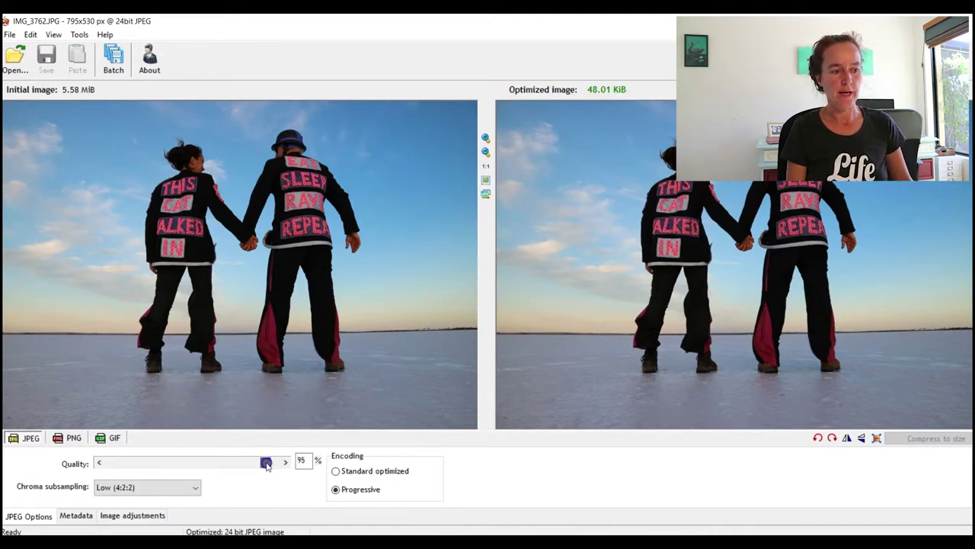
drag(266, 465, 252, 465)
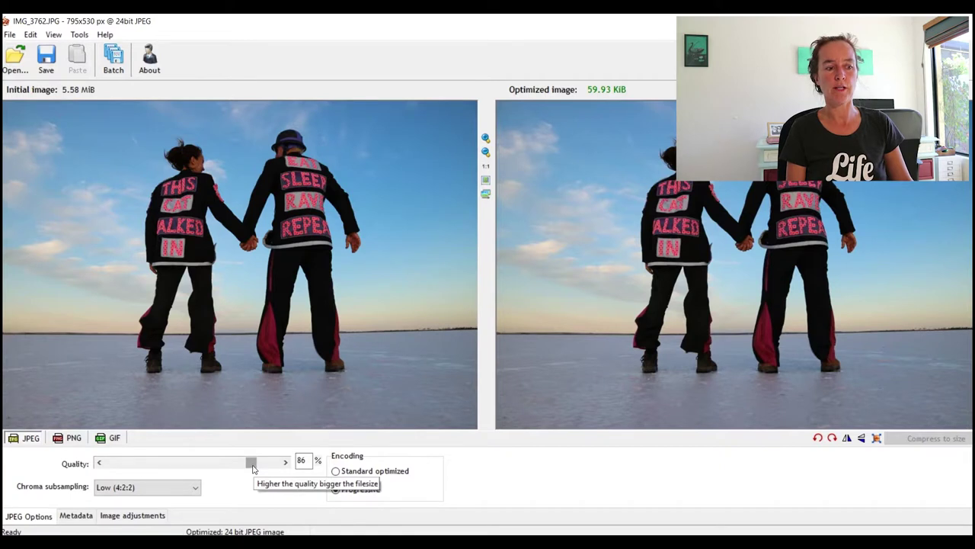
click(99, 463)
click(99, 463)
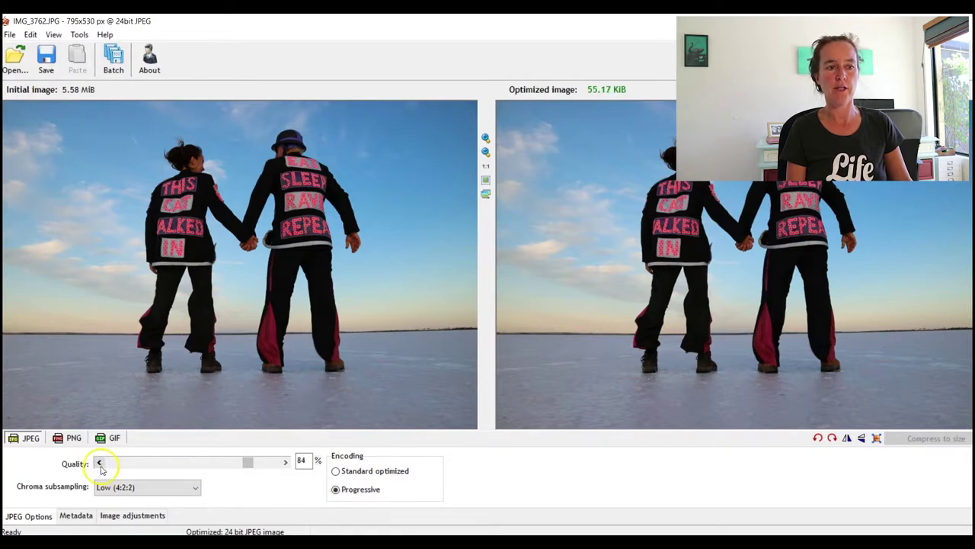
click(100, 463)
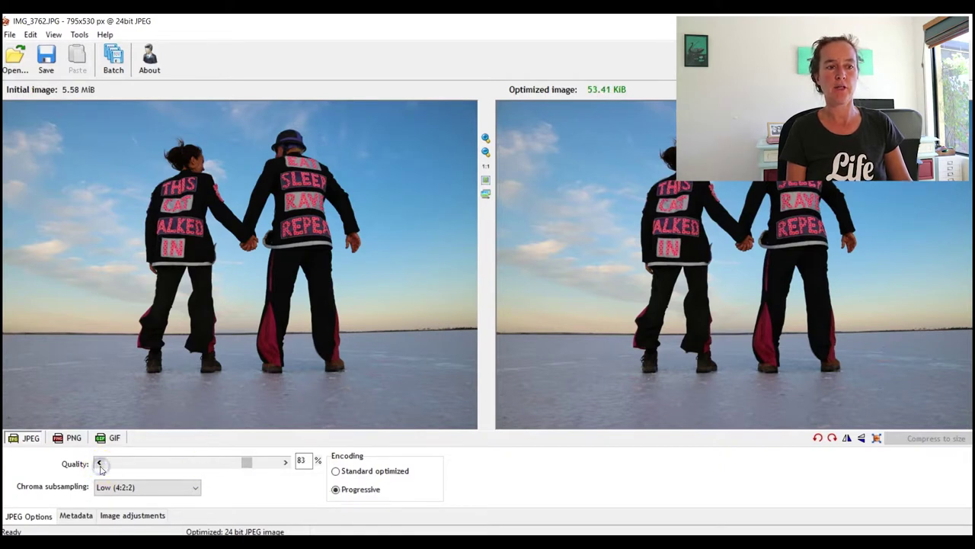
click(602, 92)
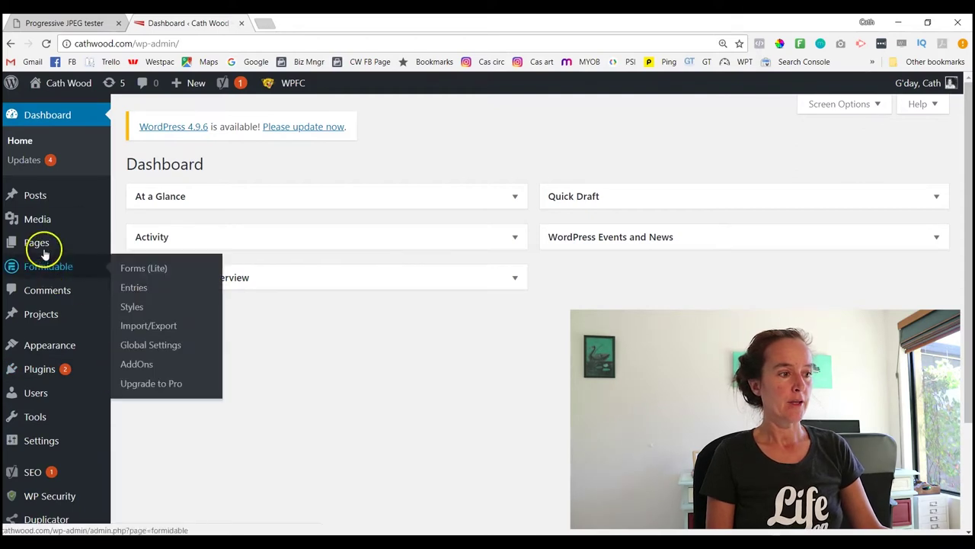
Open the Media Library from the Media item in the admin sidebar.
mouse_move(35, 221)
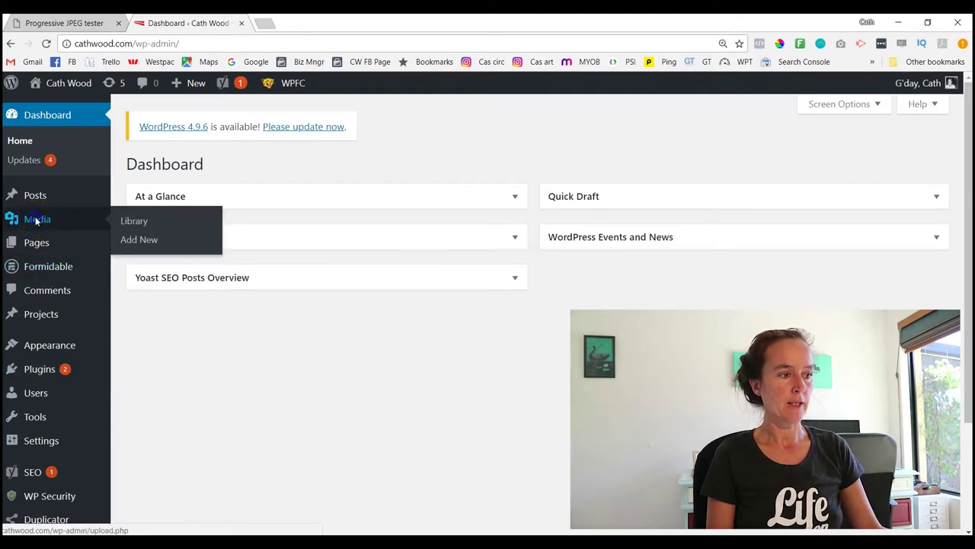
click(35, 221)
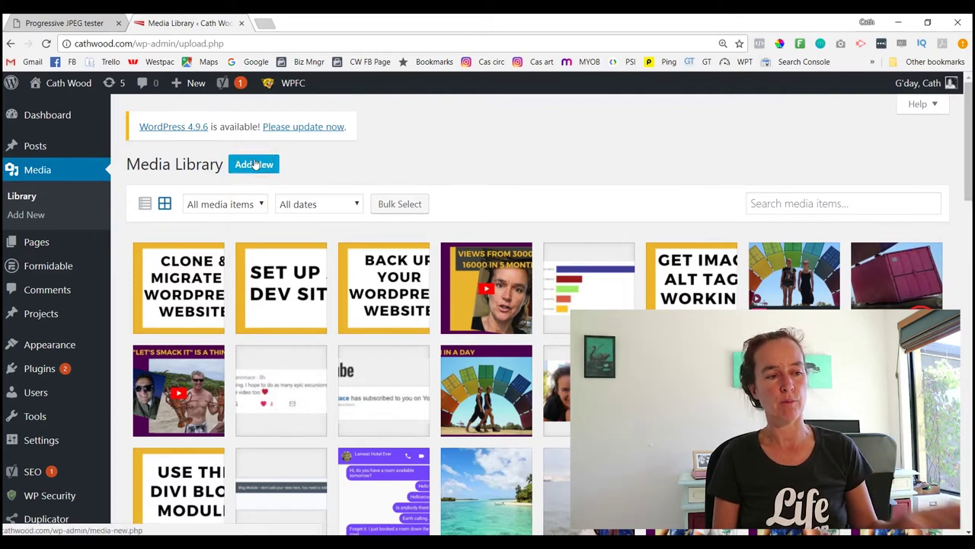
Drag the Cath and Cam on the lake photo from File Explorer into WordPress's Add New media drop zone.
click(254, 164)
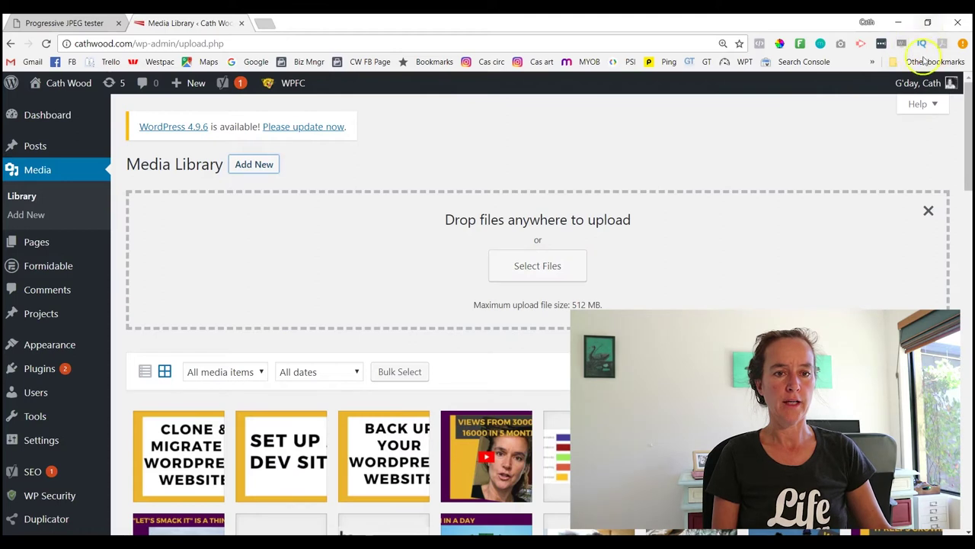
click(928, 22)
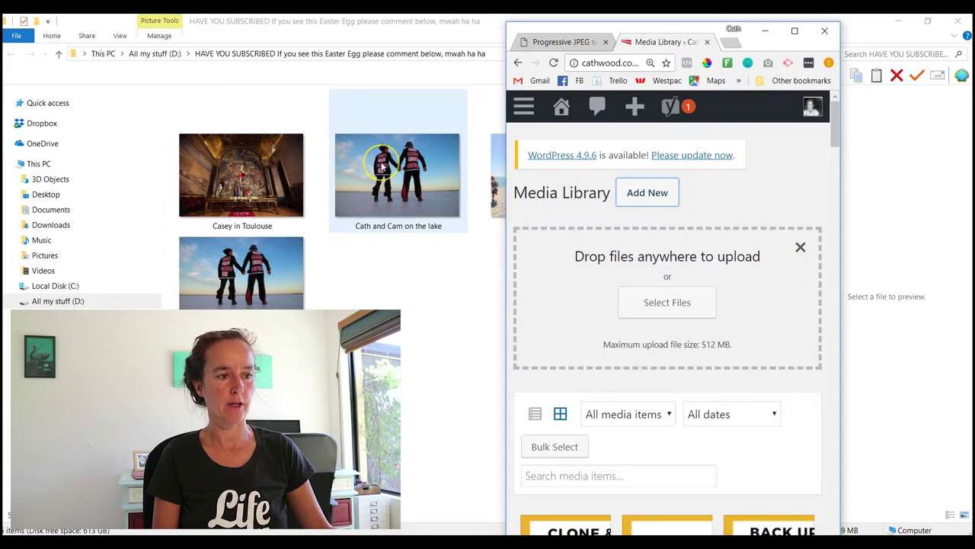
drag(384, 169, 666, 307)
click(797, 31)
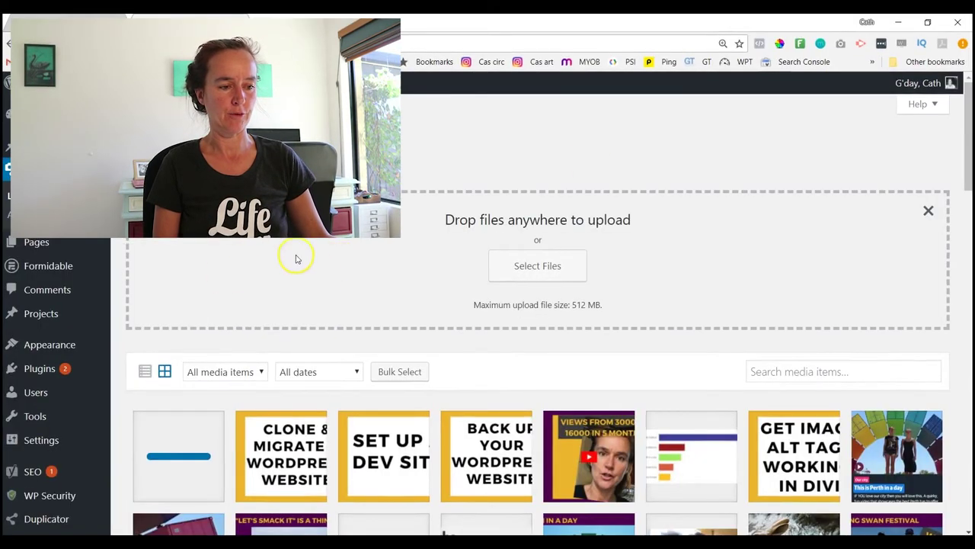
scroll(322, 276, down, 2)
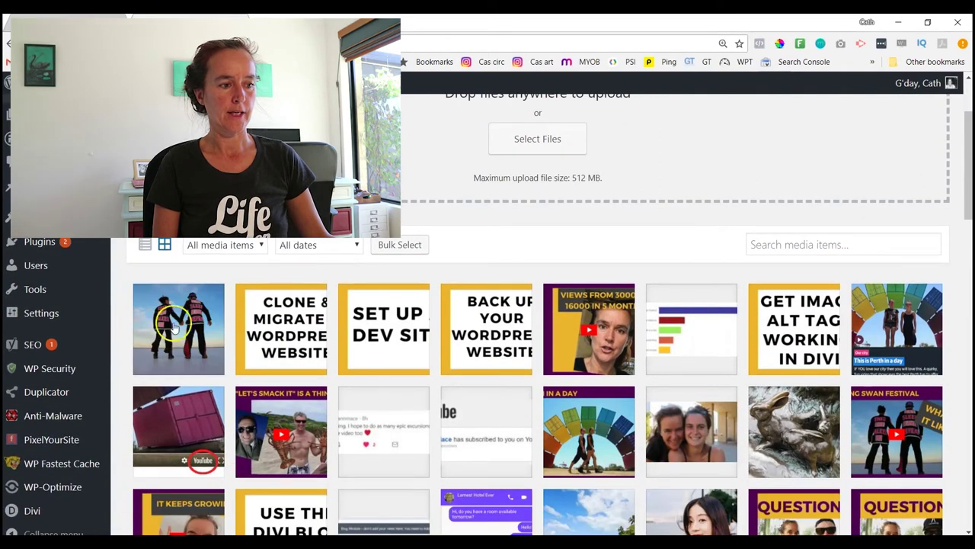
Fill the new photo's Alt Text with its title plus ' at Blazing Swan Festival'.
click(174, 326)
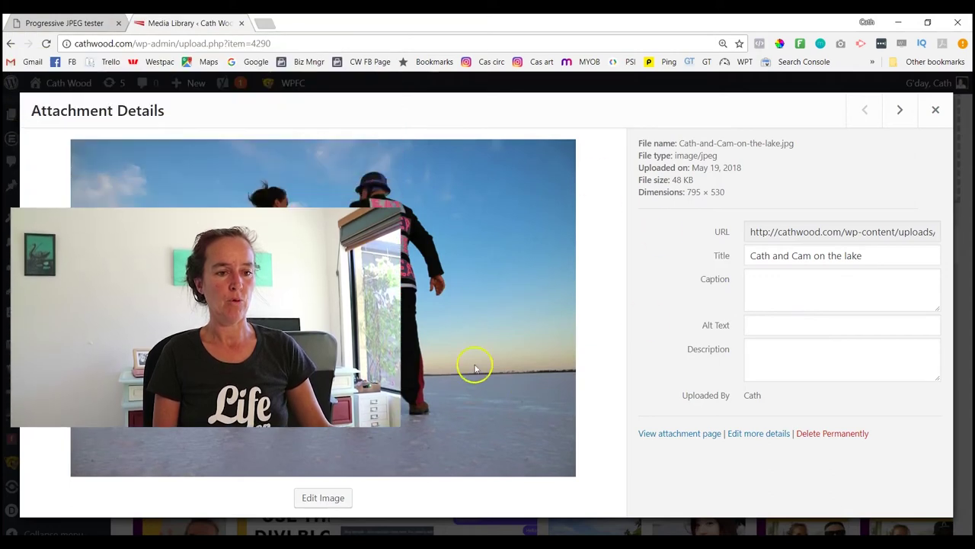
click(778, 326)
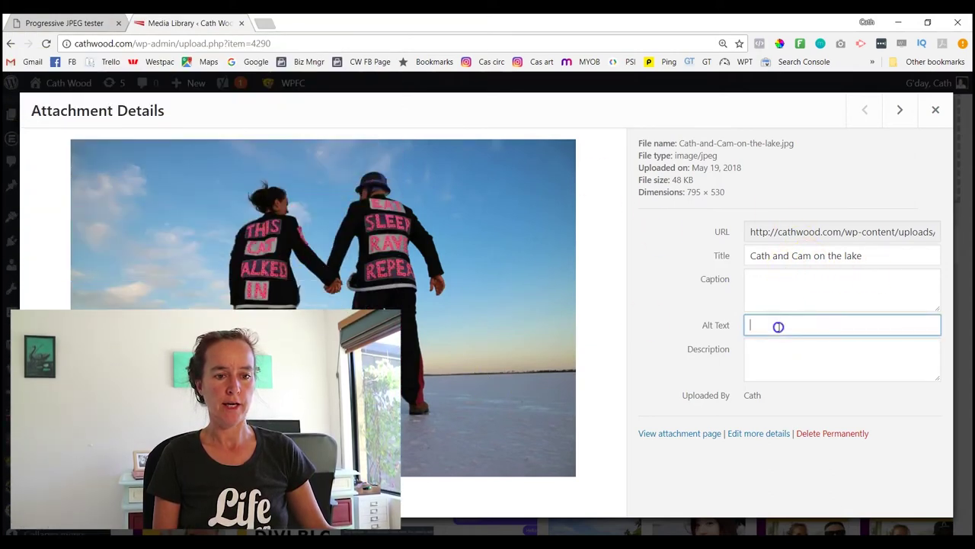
triple_click(787, 256)
key(ctrl+c)
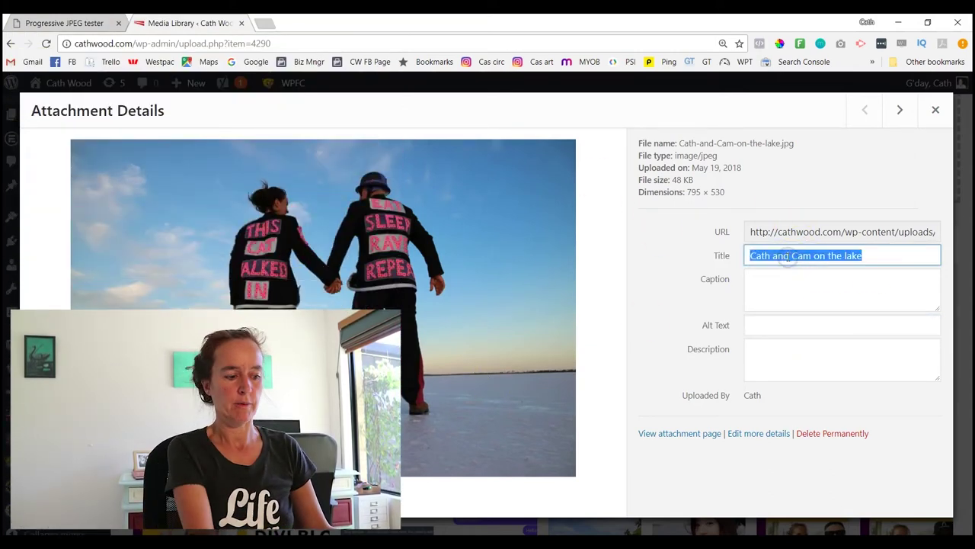
click(773, 328)
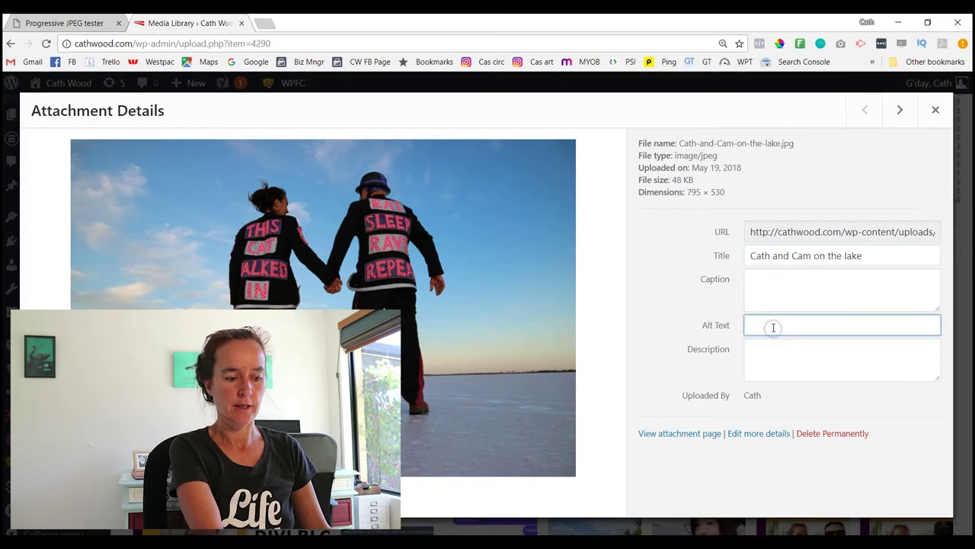
key(ctrl+v)
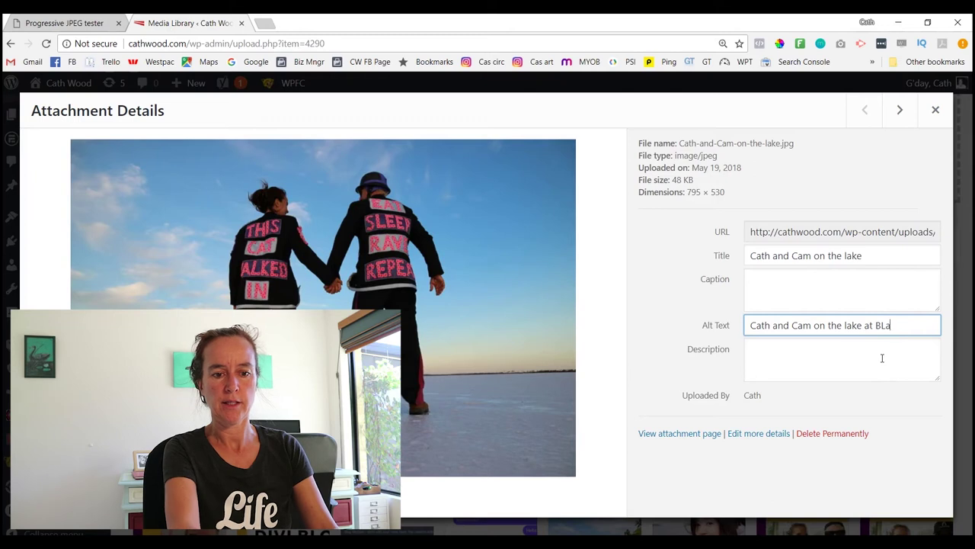
text(wan Festival)
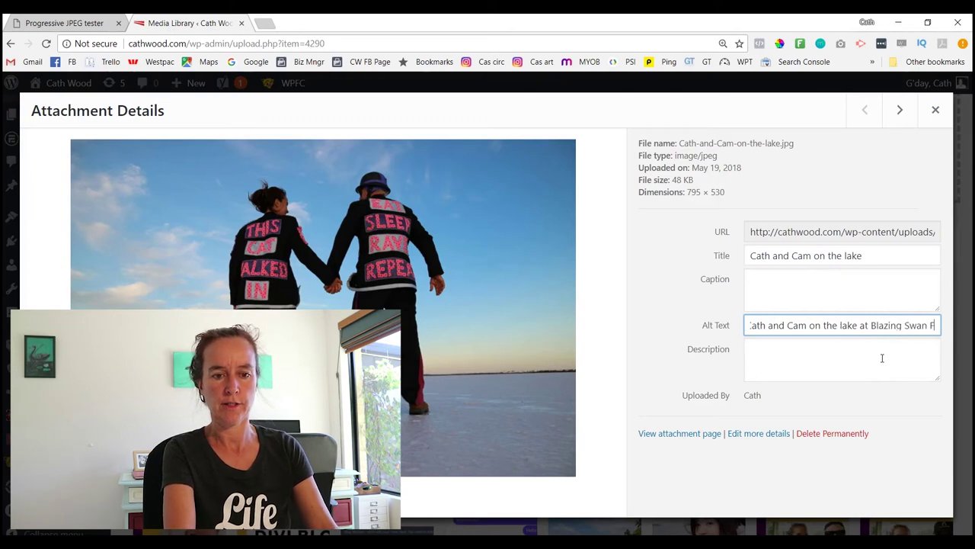
click(889, 290)
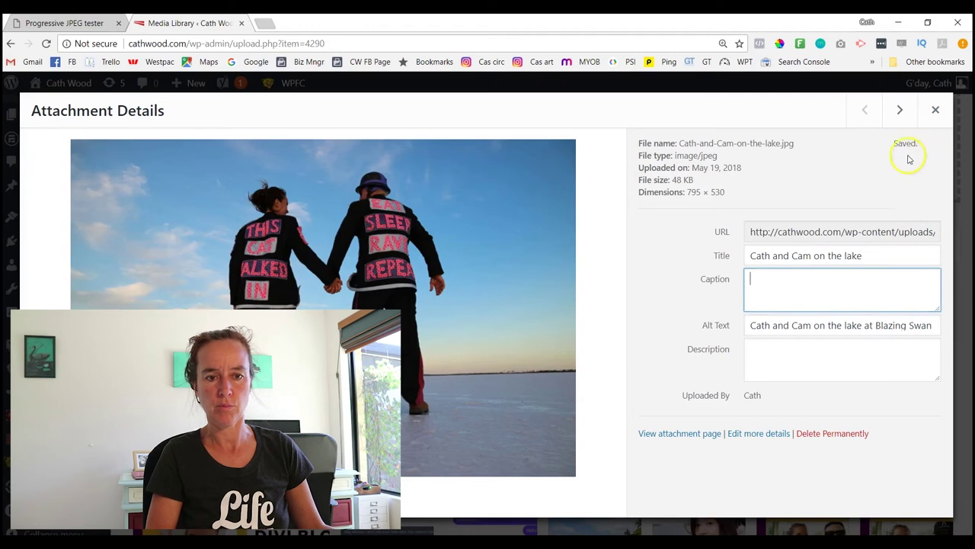